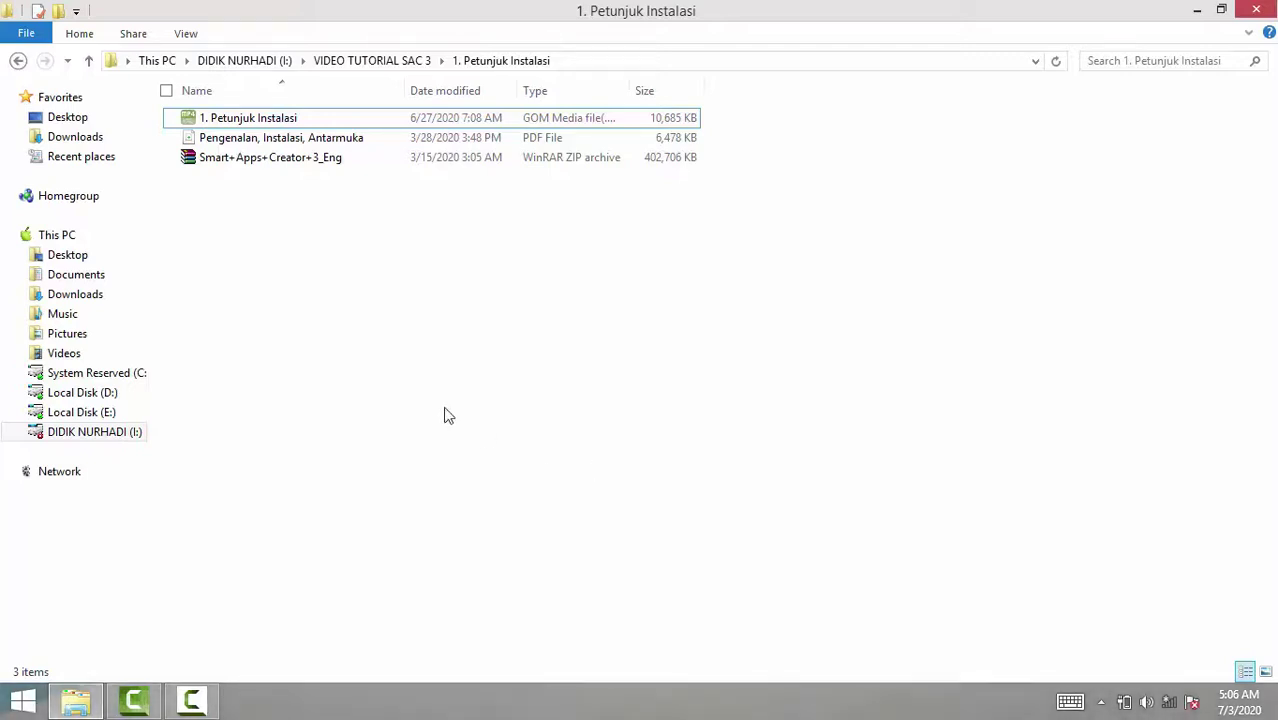
Go up to VIDEO TUTORIAL SAC 3 and open the 1. Petunjuk Instalasi folder.
click(88, 60)
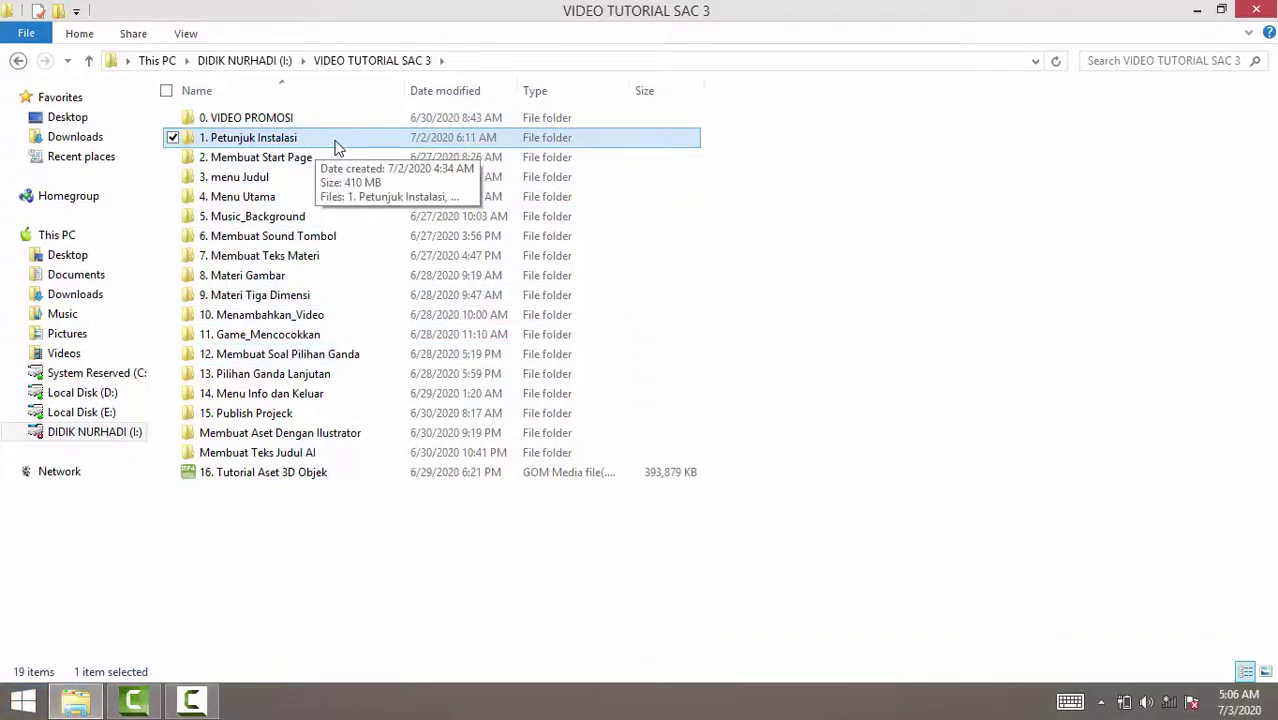
double_click(337, 147)
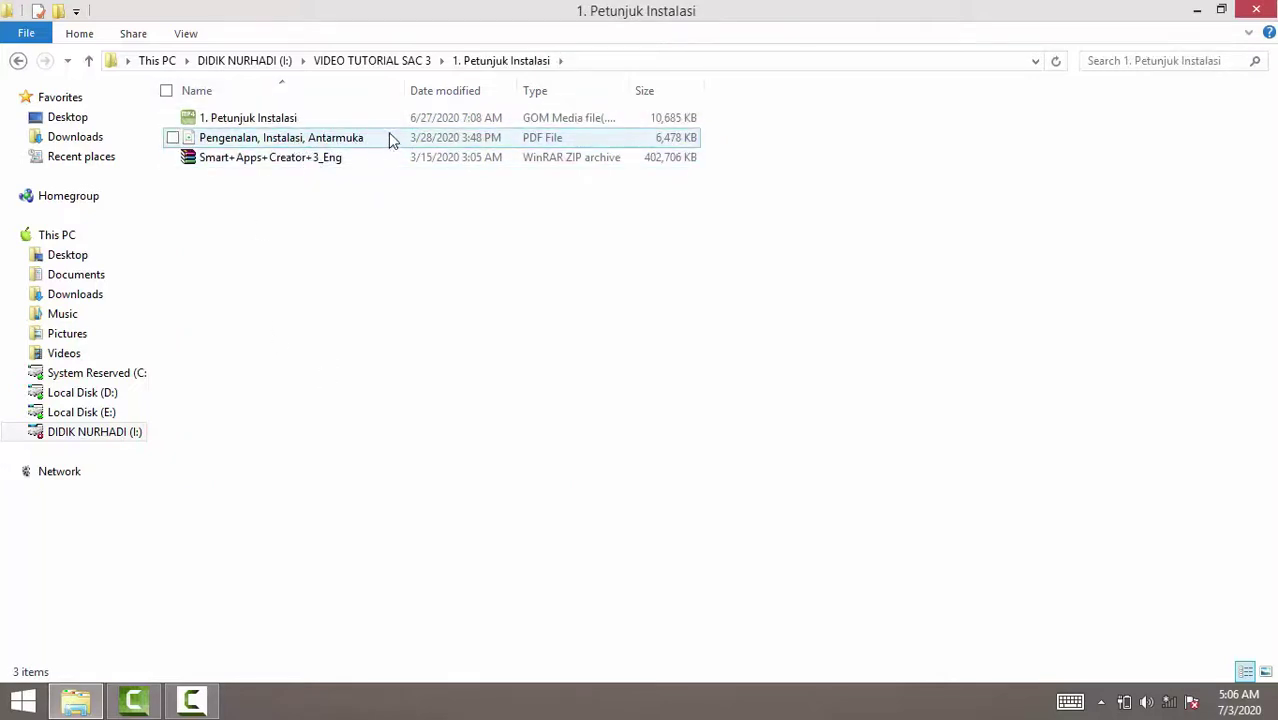
Open the Smart+Apps+Creator+3_Eng ZIP and select Smart Apps Creator_3.2.0.0_en.exe in its Smart Apps Creator 3_Eng folder.
double_click(274, 165)
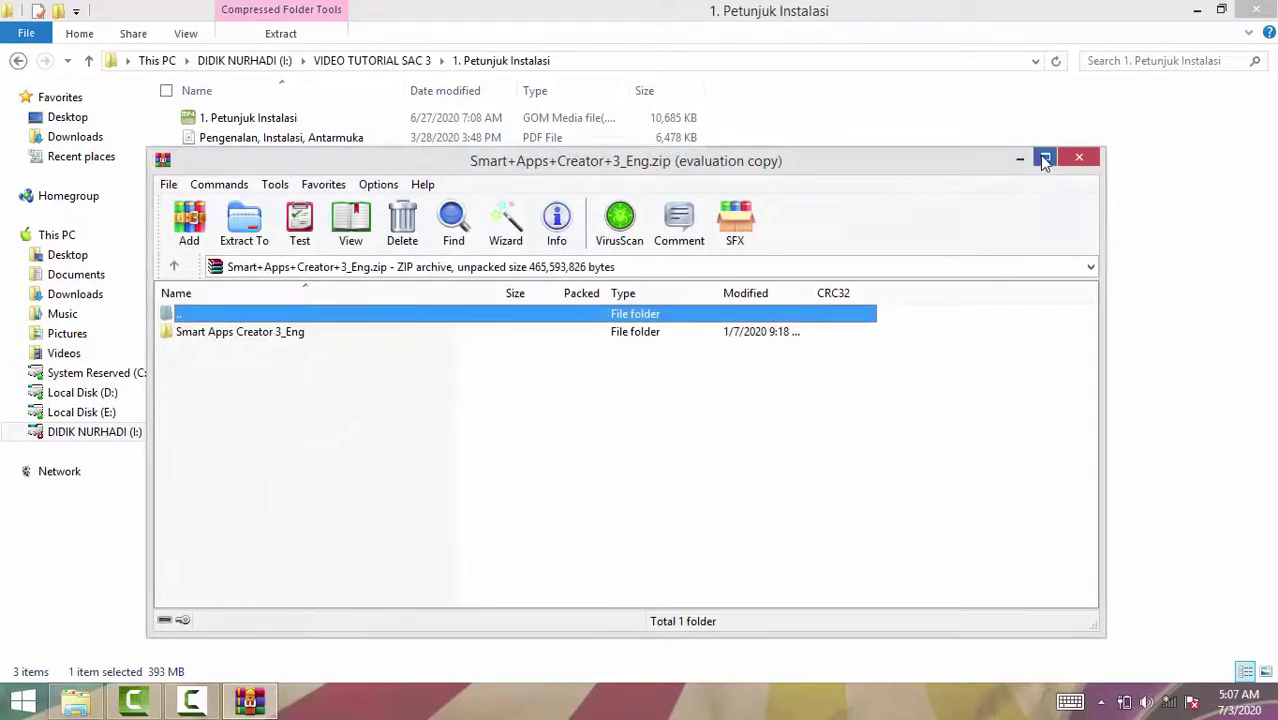
click(536, 332)
double_click(536, 332)
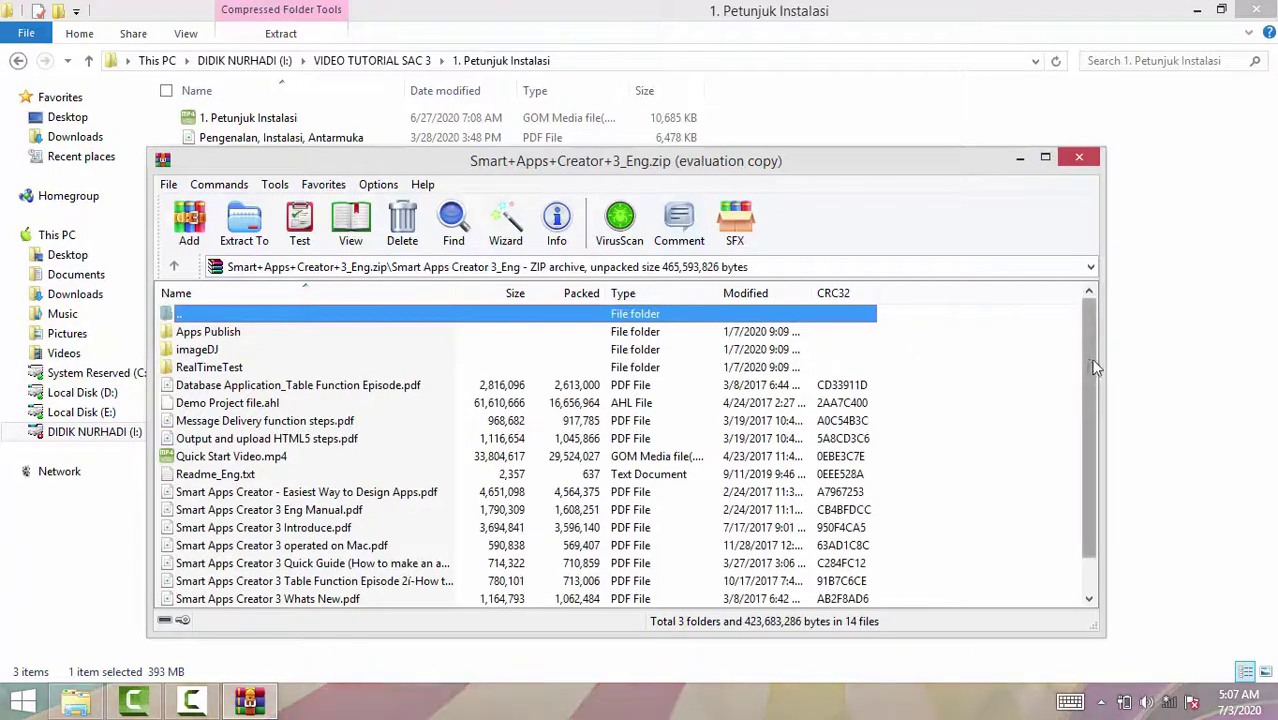
scroll(1100, 355, down, 1)
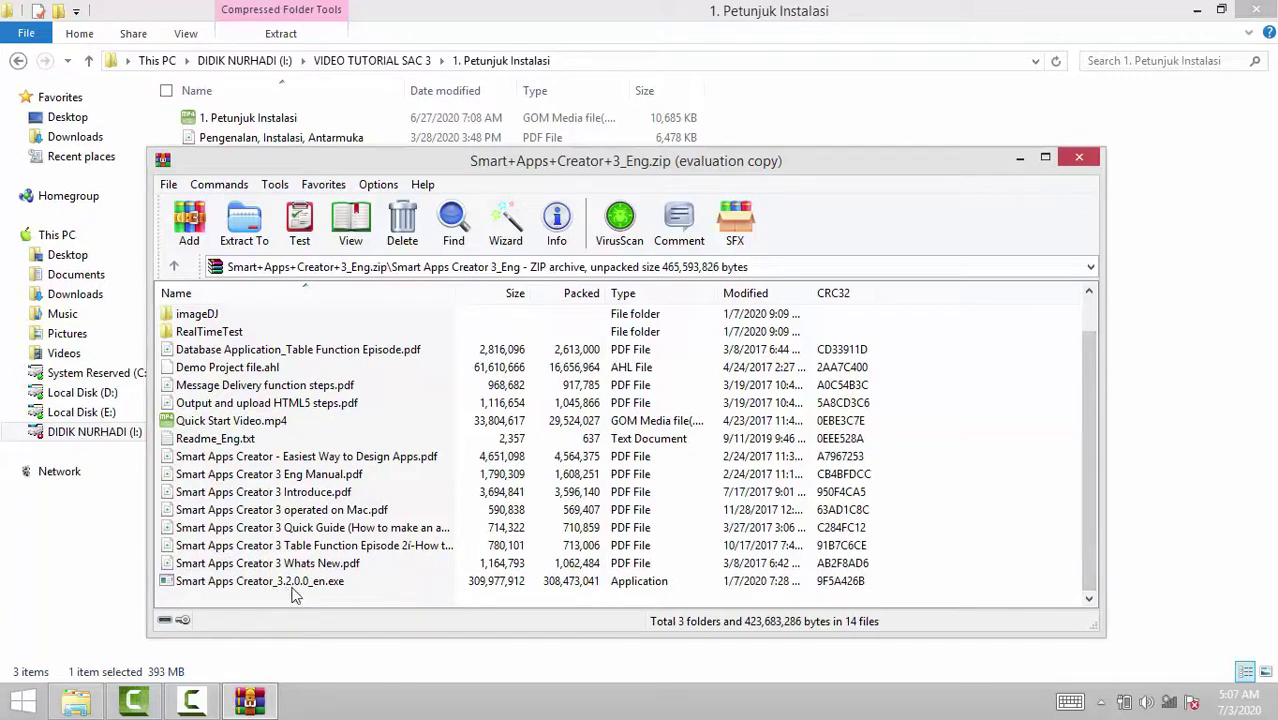
click(367, 585)
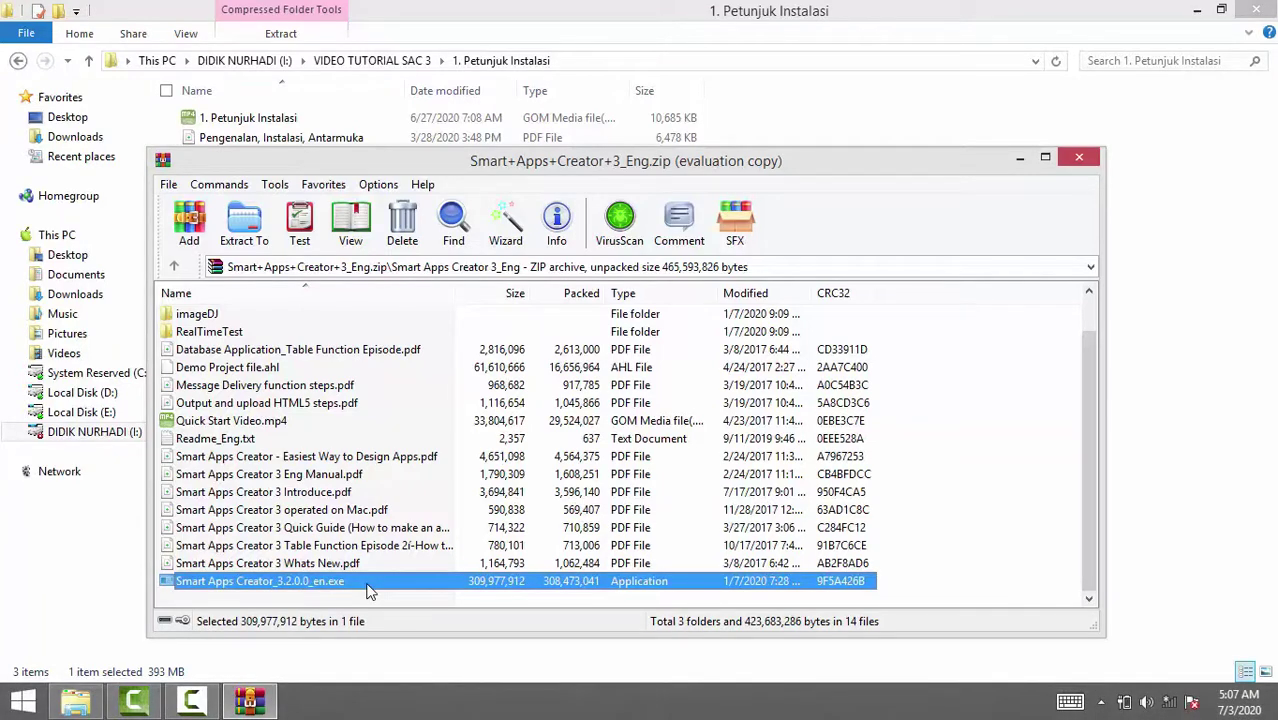
Run the installer from the archive, minimize WinRAR, and grant User Account Control permission.
double_click(368, 584)
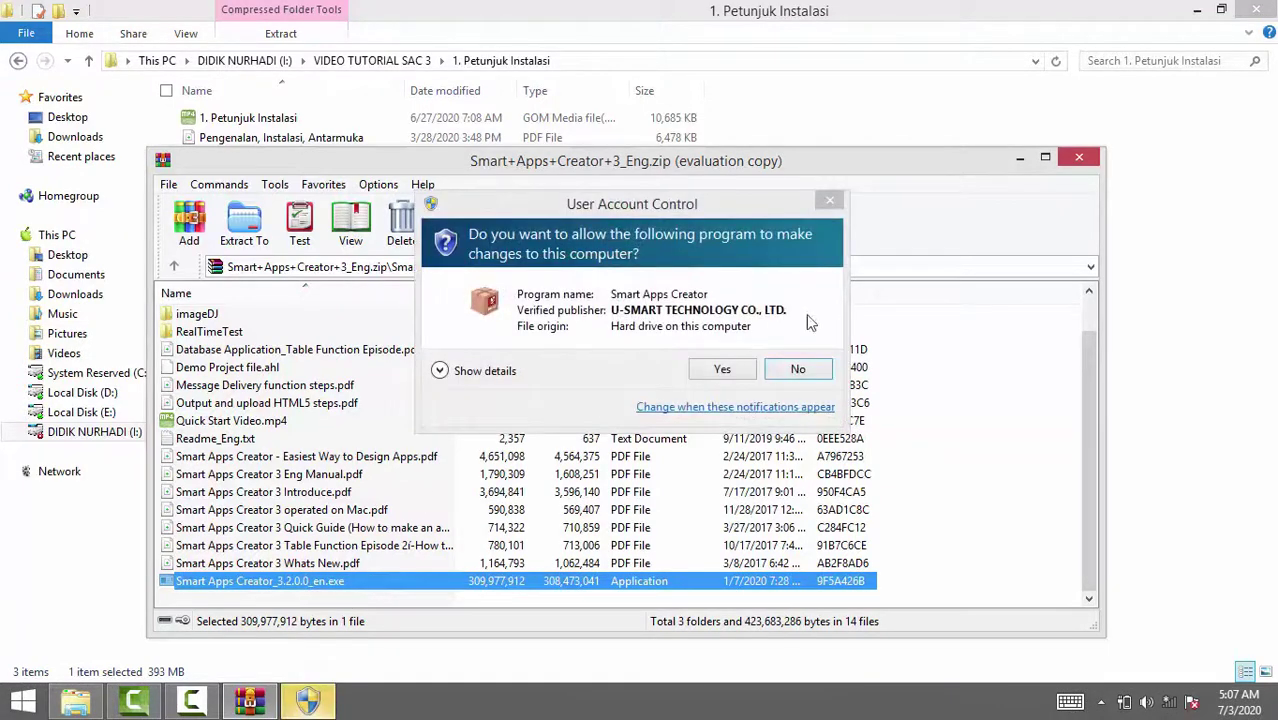
click(1019, 158)
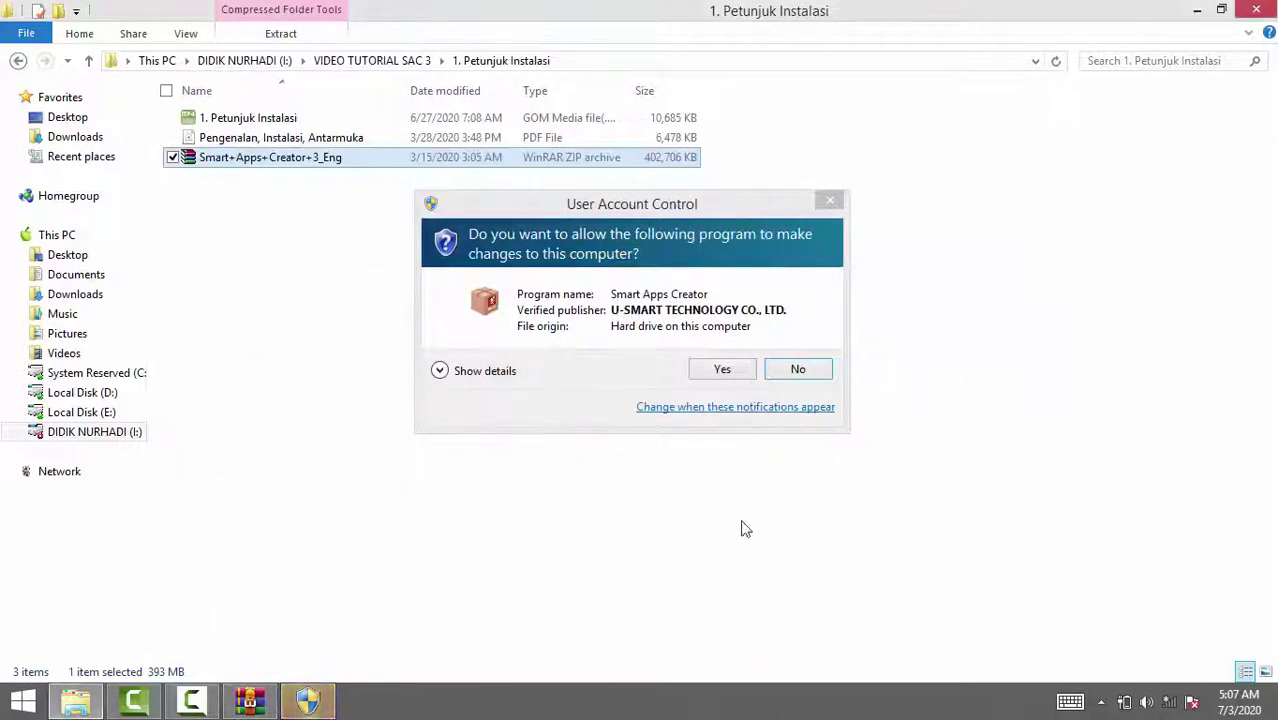
click(720, 370)
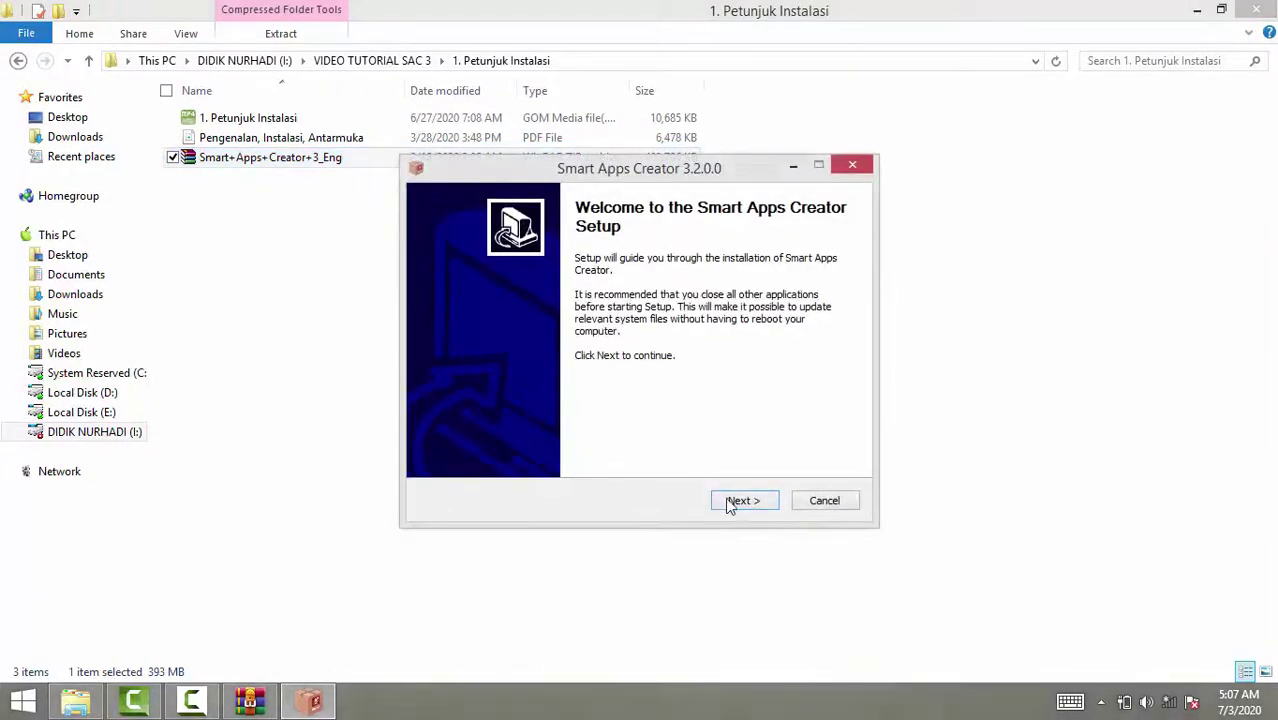
Accept the license agreement and install to the default C:\Program Files (x86)\Smart Apps Creator folder.
click(729, 503)
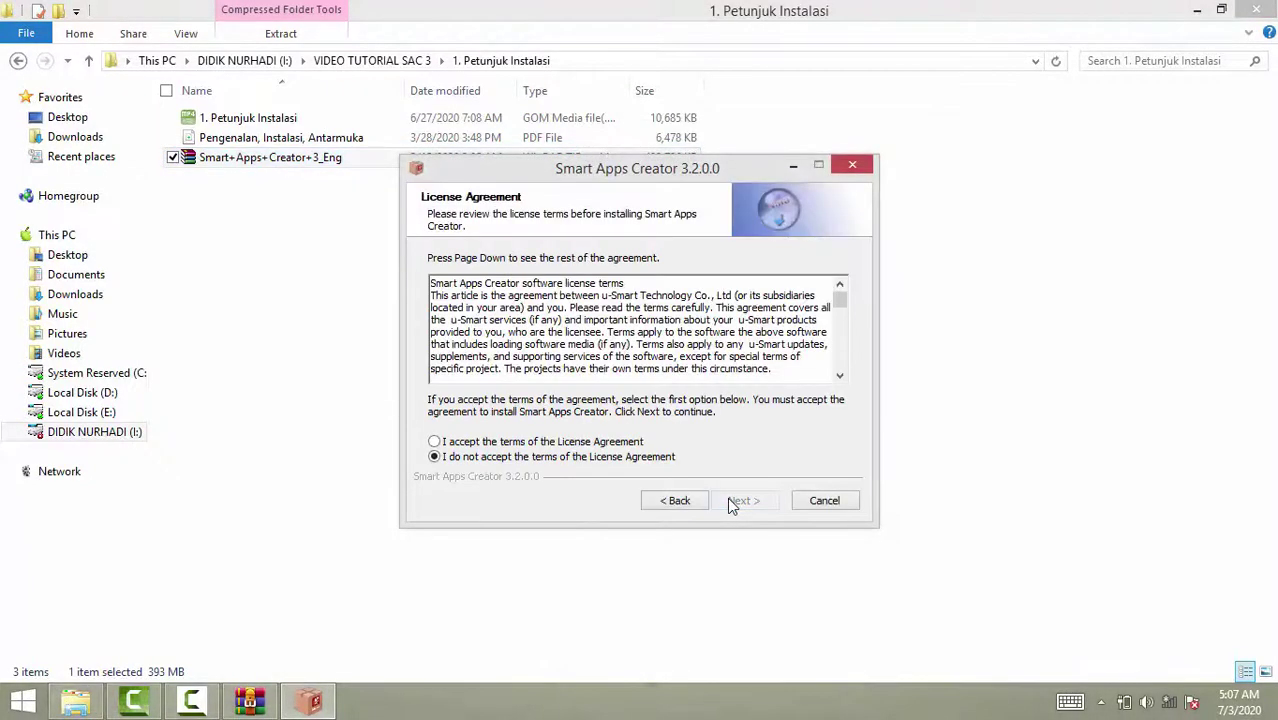
click(546, 442)
click(743, 502)
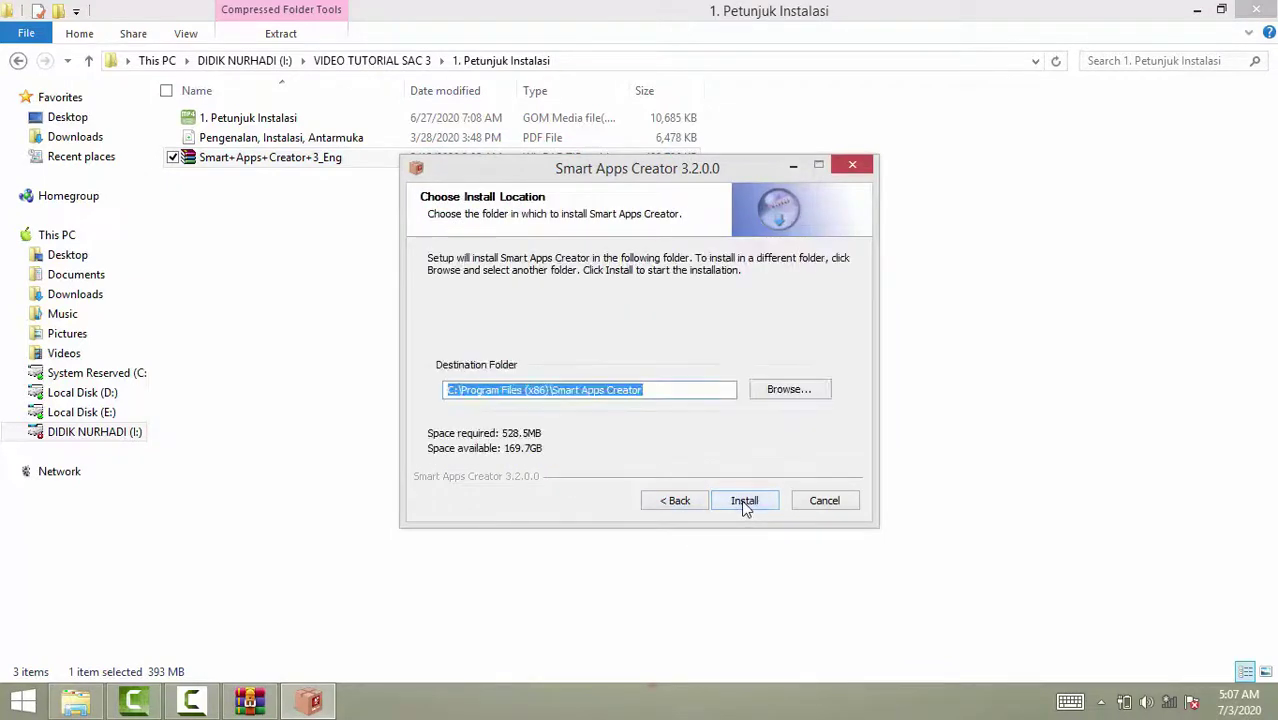
click(743, 503)
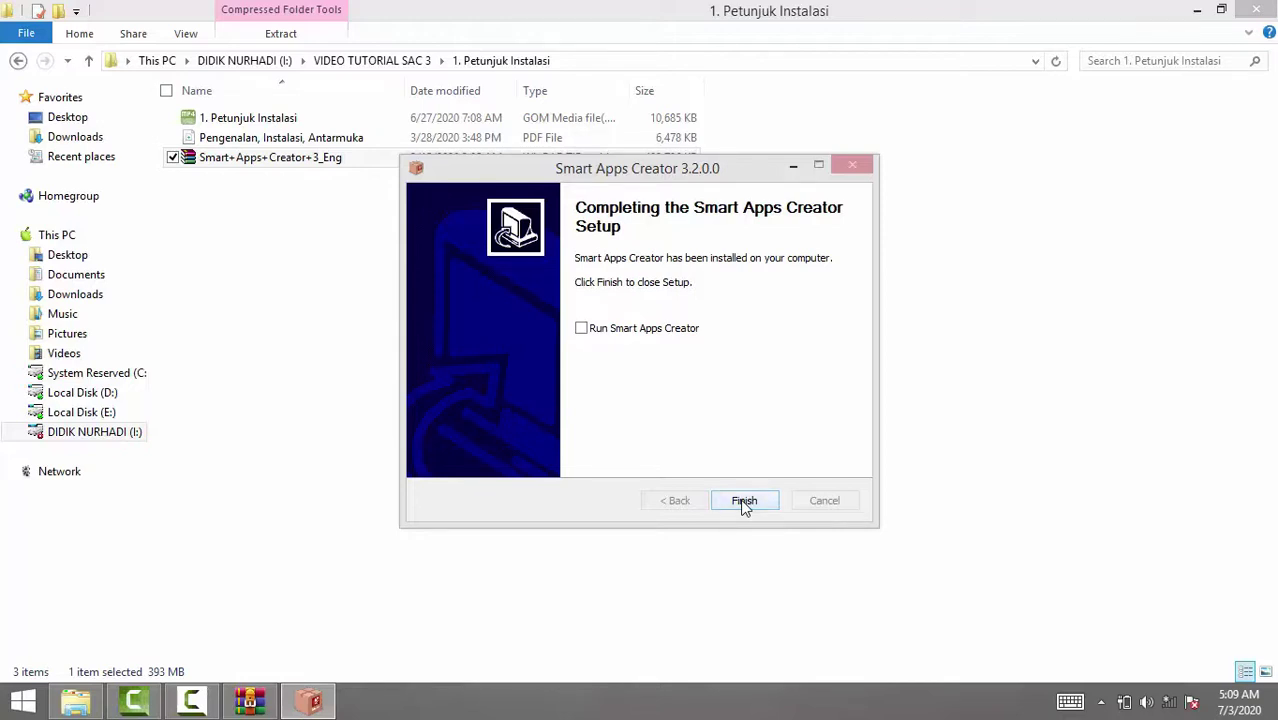
Finish setup without running Smart Apps Creator and minimize File Explorer to show the desktop.
click(744, 503)
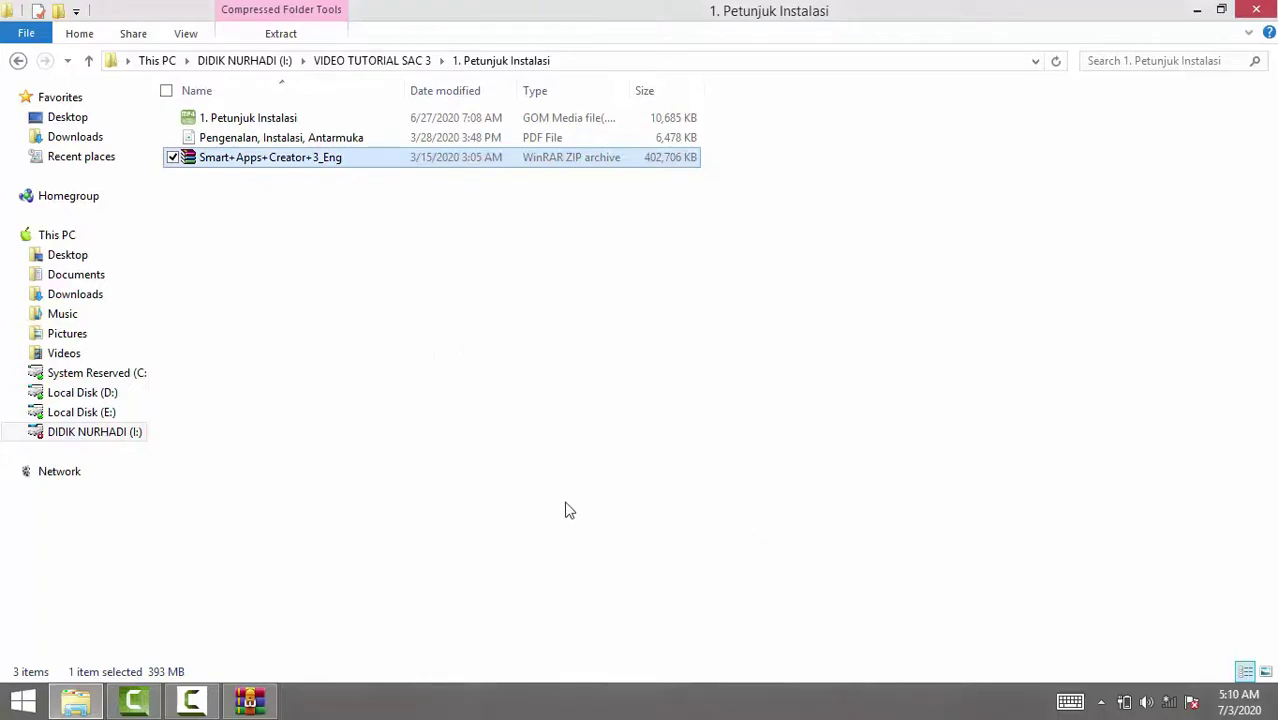
click(1192, 14)
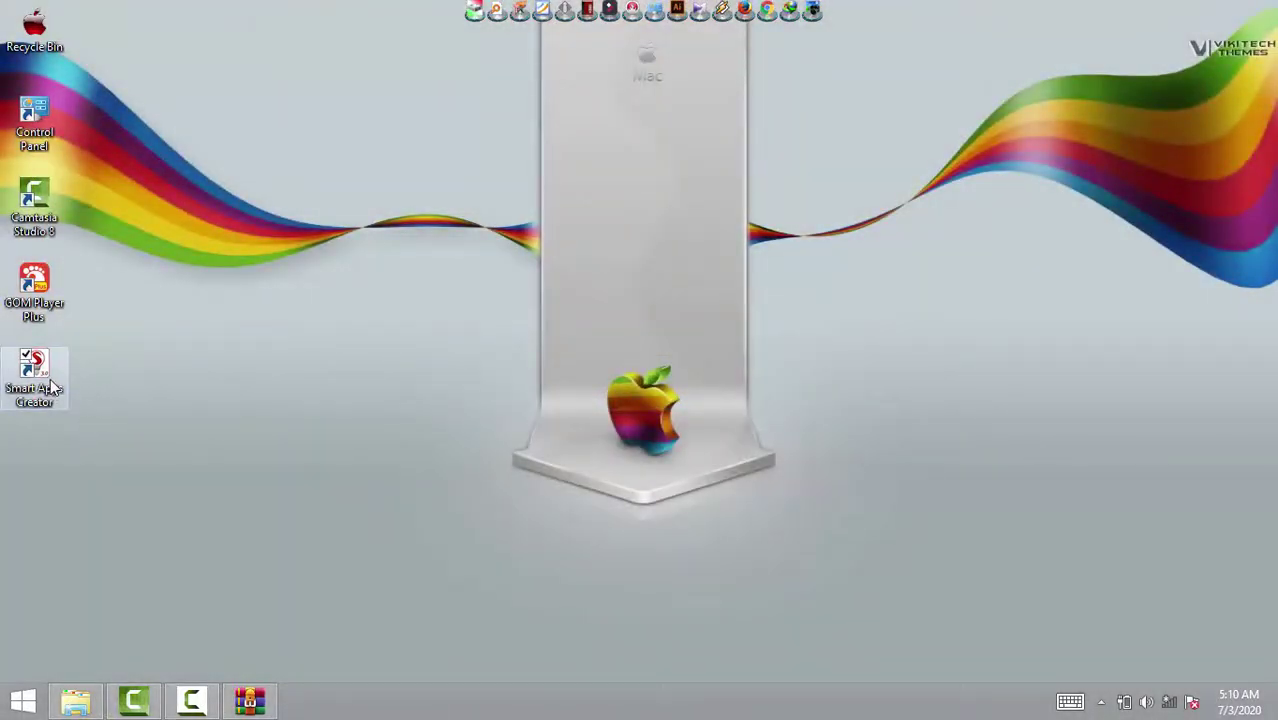
Launch Smart Apps Creator from its new desktop shortcut.
click(52, 388)
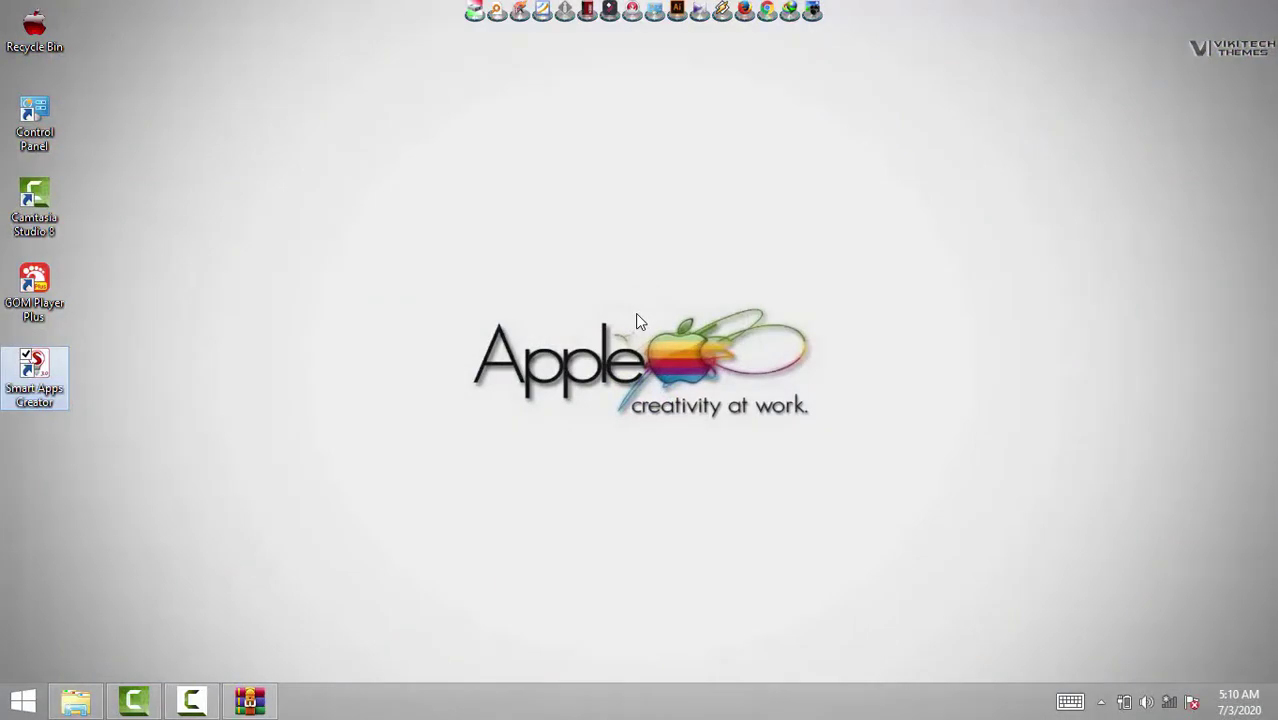
key(Return)
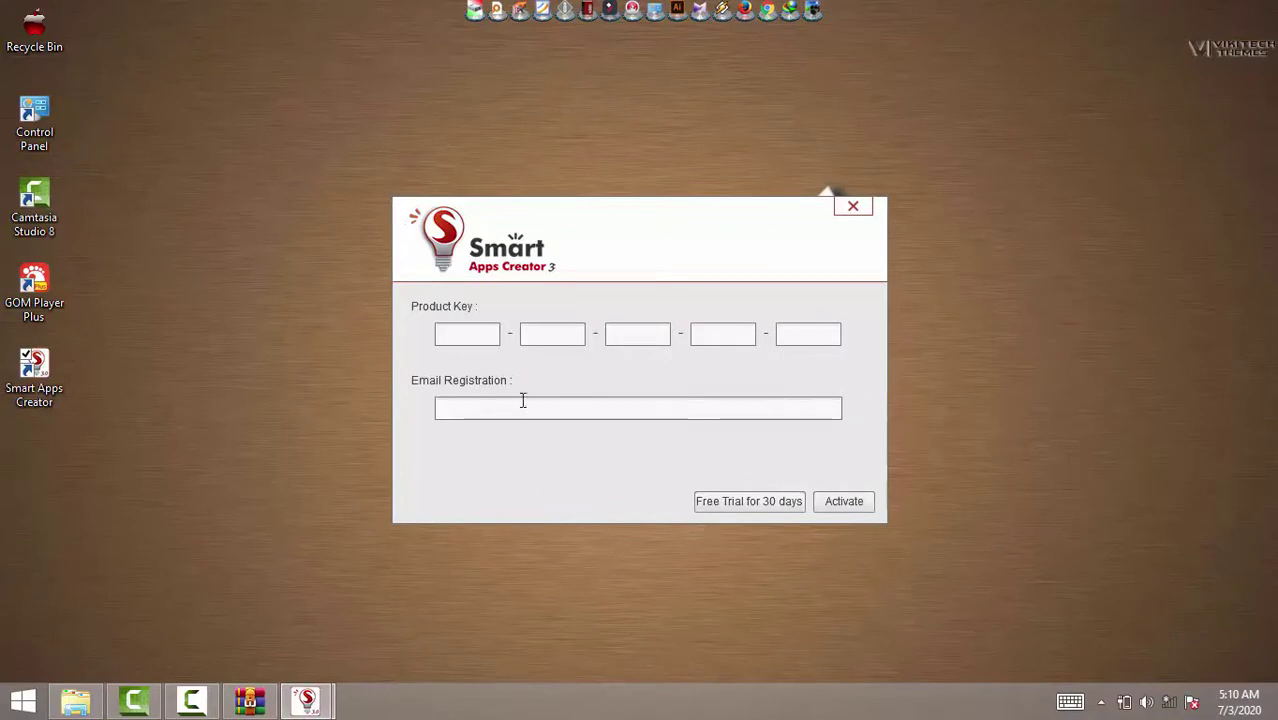
Go through the five Product Key boxes, leaving them all empty.
click(465, 341)
click(542, 336)
click(633, 336)
click(729, 336)
click(813, 341)
click(446, 335)
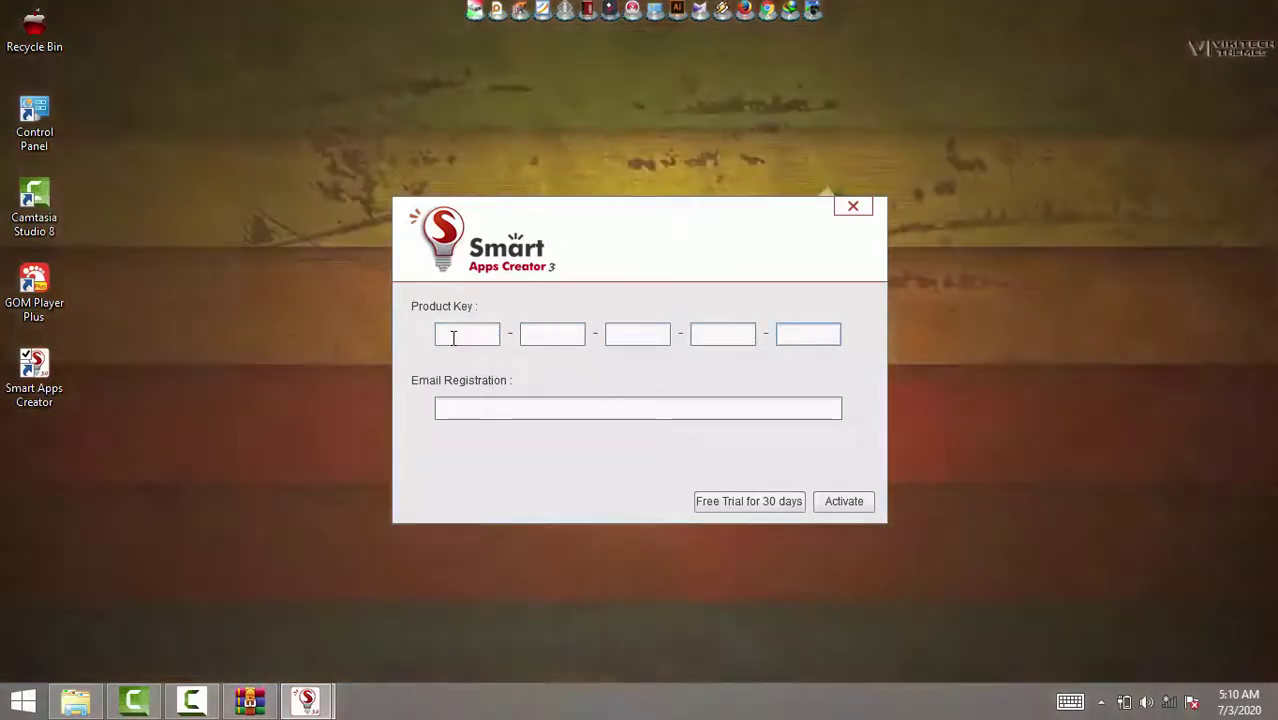
click(535, 338)
click(635, 334)
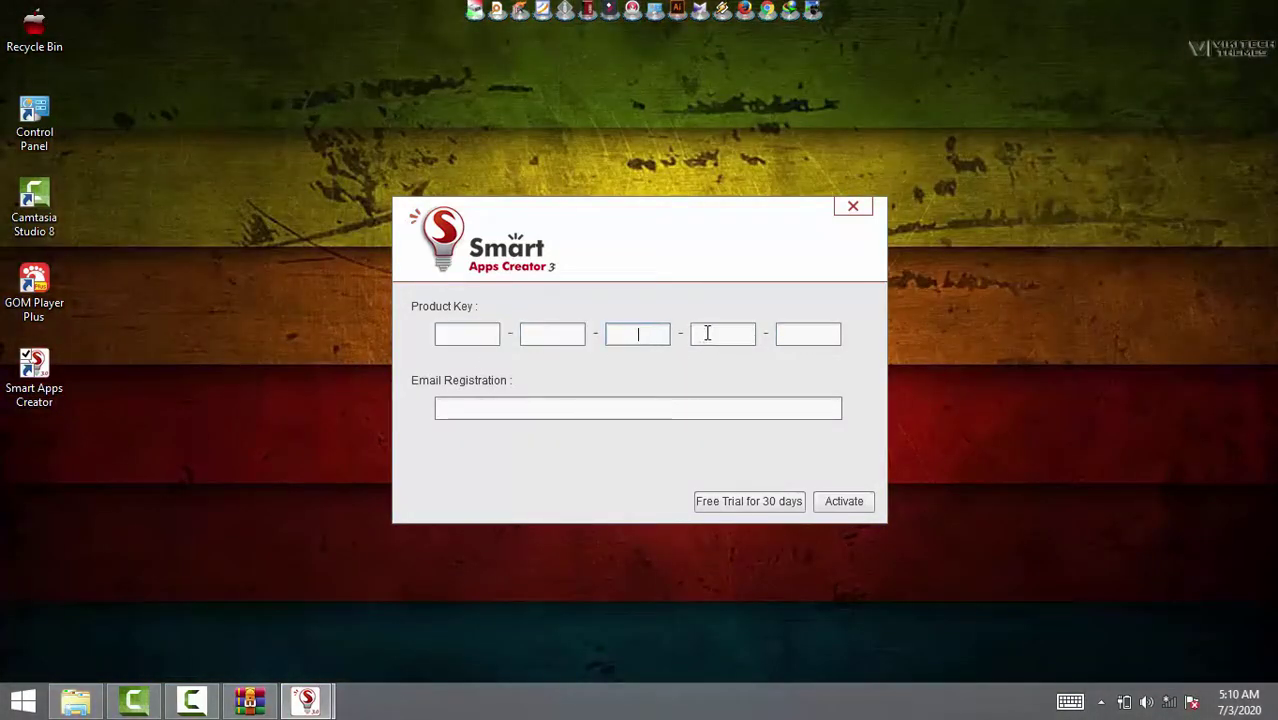
click(707, 334)
click(806, 334)
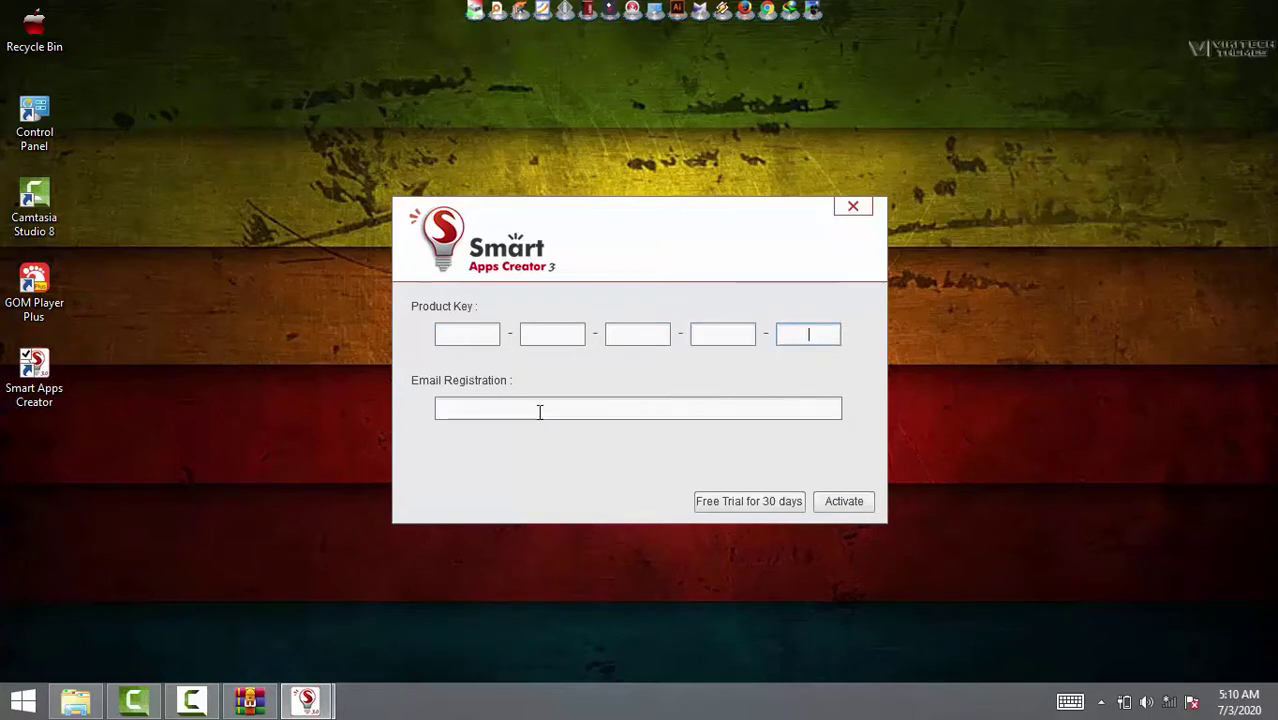
Enter your registration e-mail address and start the 30-day free trial.
click(487, 408)
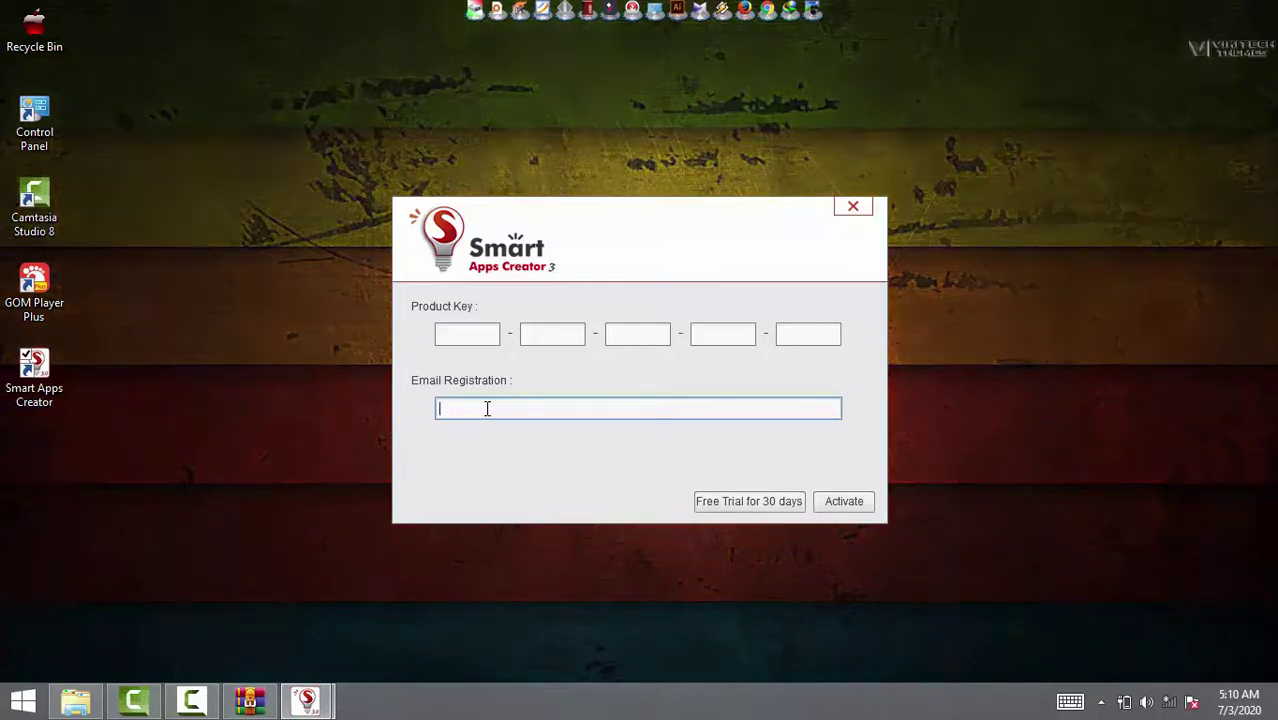
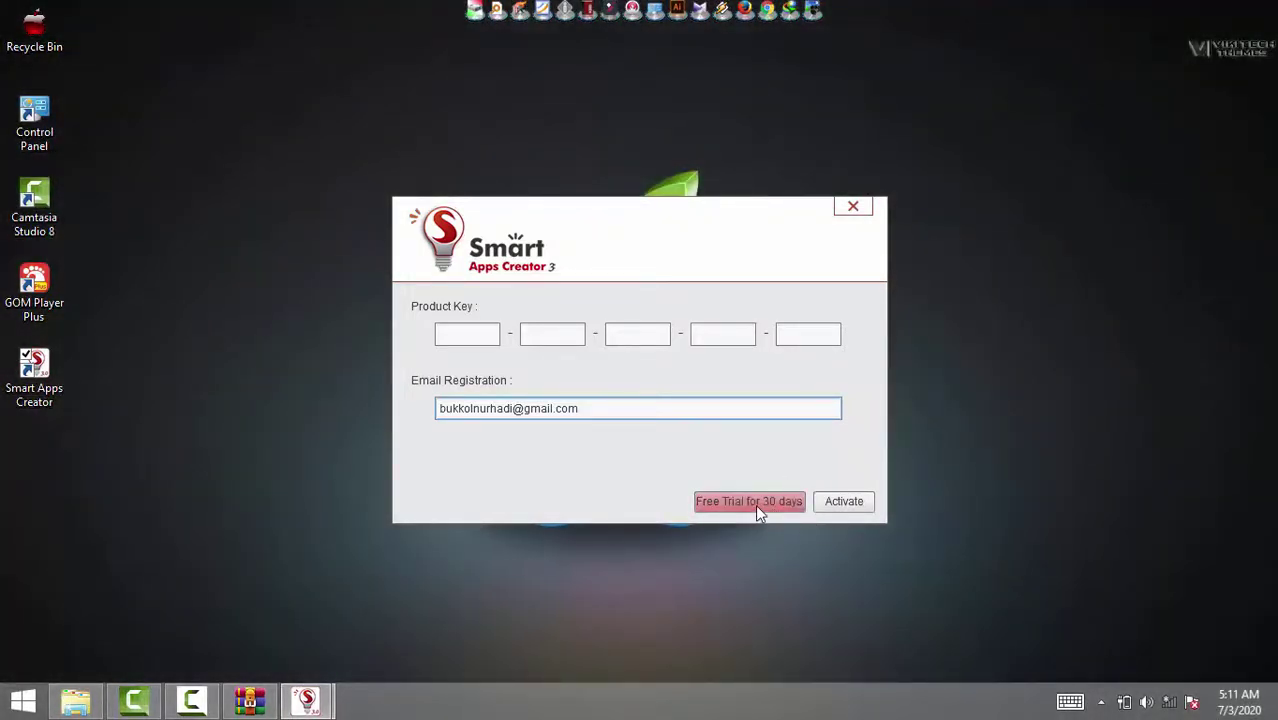
click(757, 509)
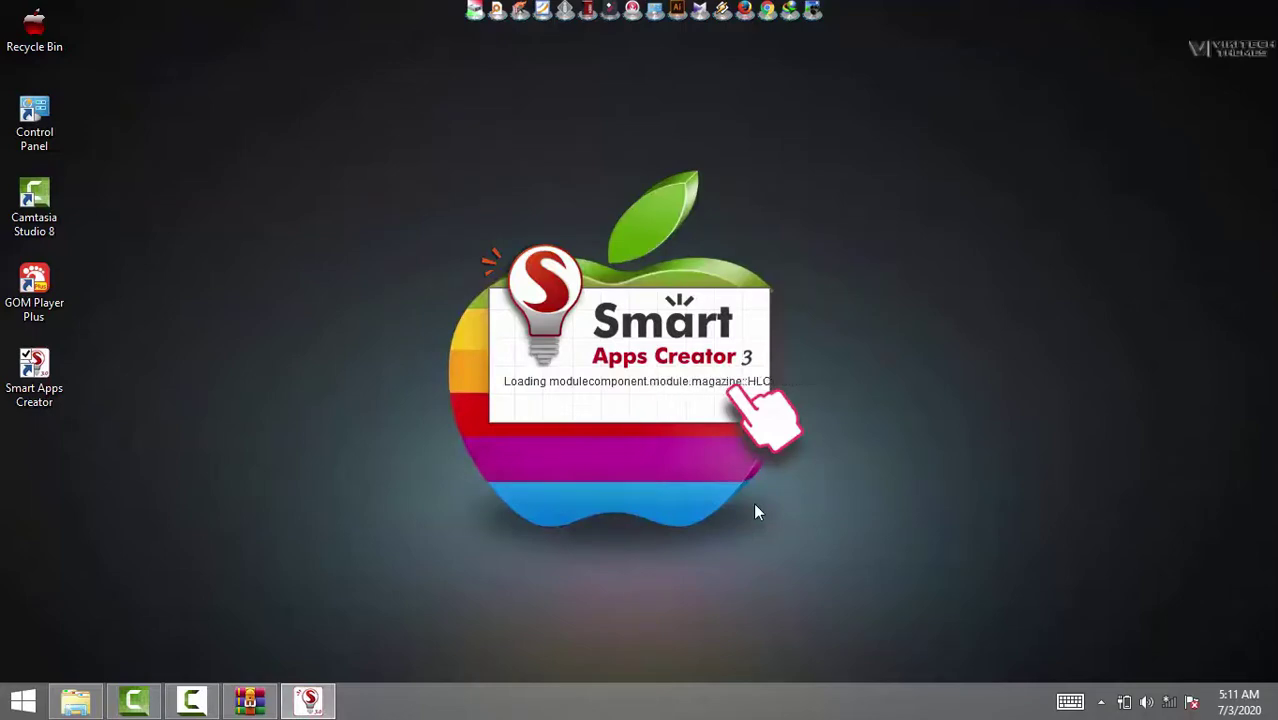